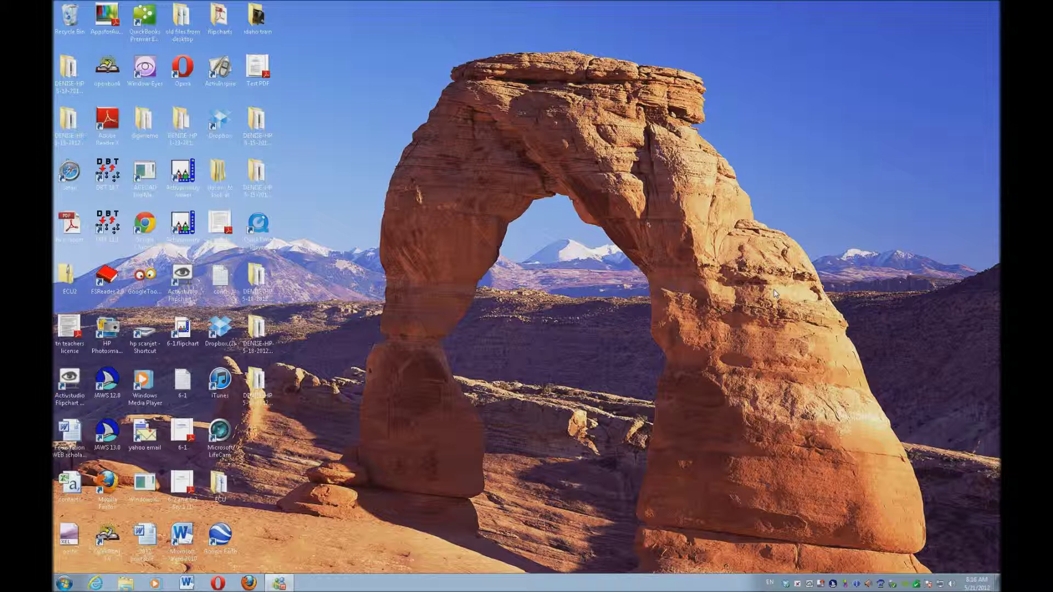
# List the notification-area programs with JAWS Insert+F11, close the list, and return focus to the desktop
pyautogui.press('Insert+F11')
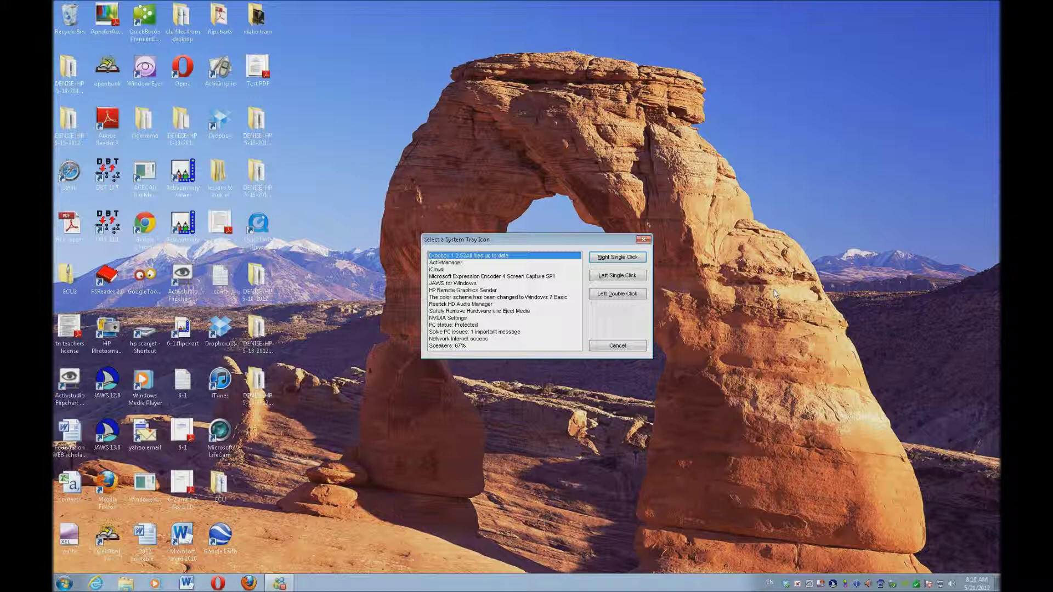
pyautogui.press('Return')
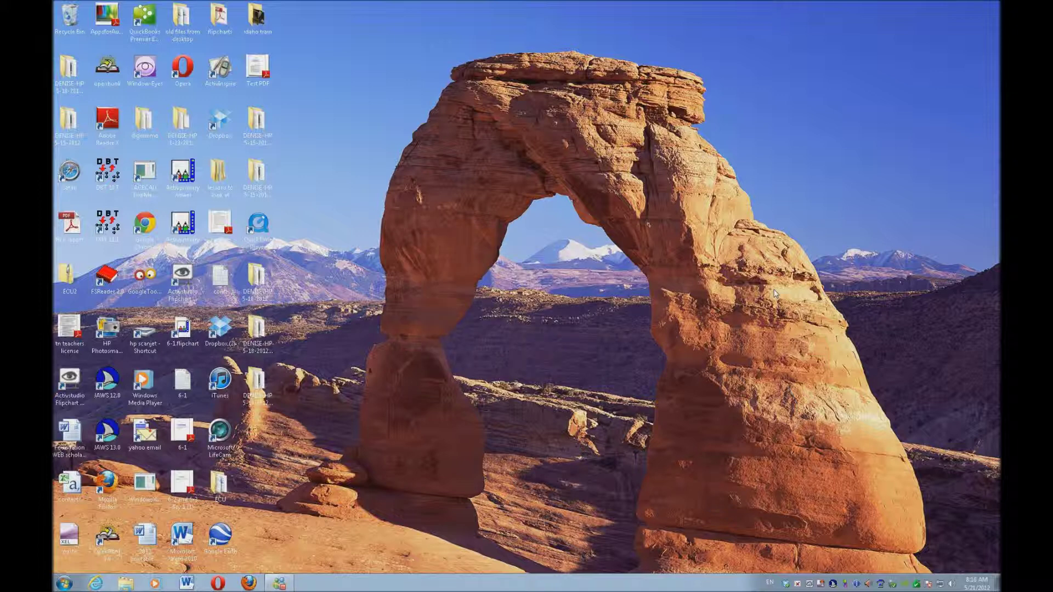
pyautogui.press('Down')
# Open Taskbar and Start Menu Properties on the Taskbar page, moving toward the notification area options
pyautogui.hotkey('shift', 'F10')
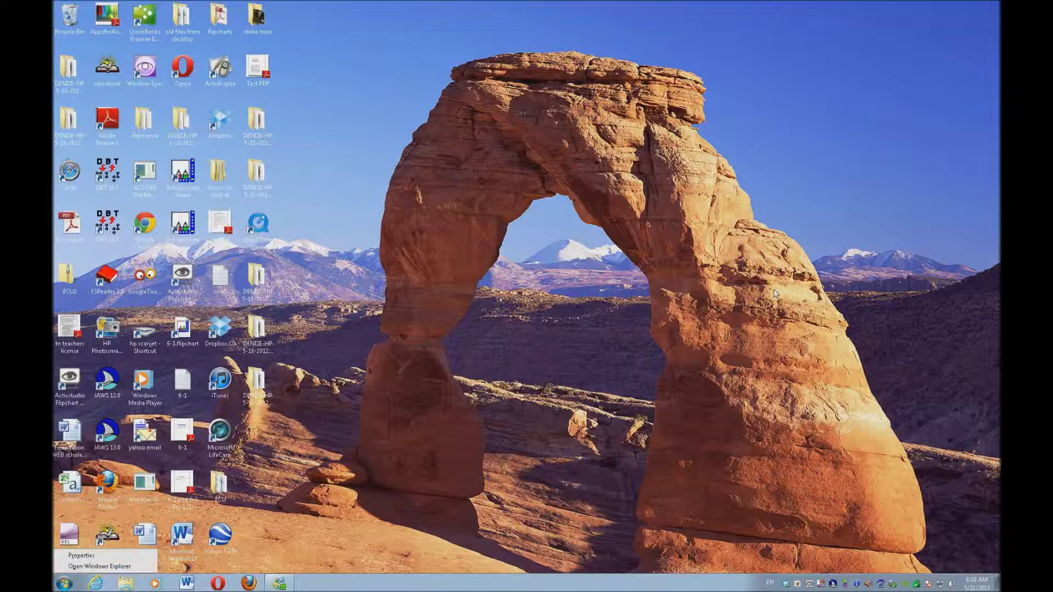
pyautogui.press('r')
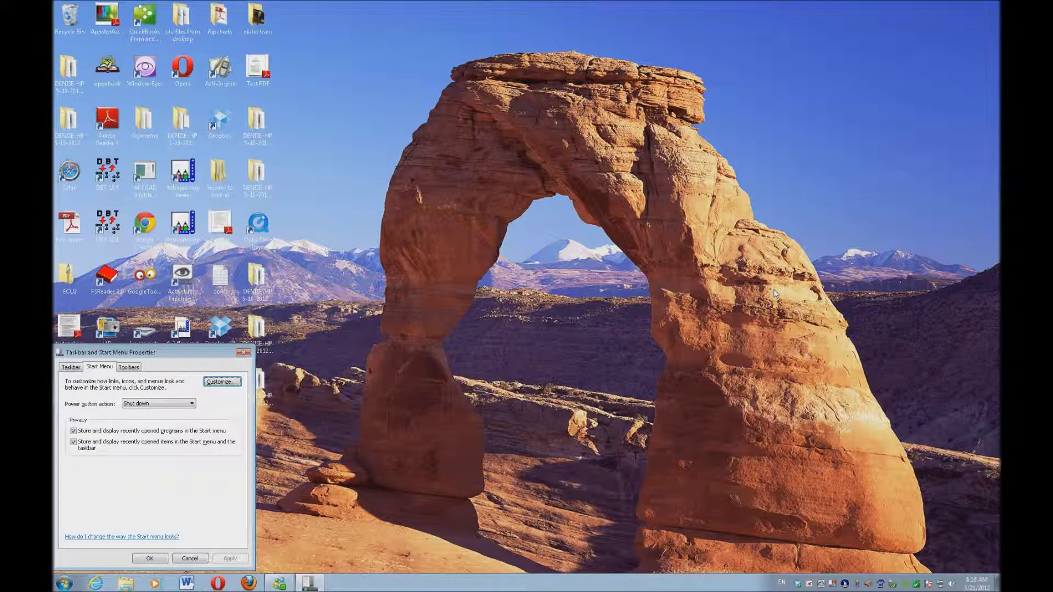
pyautogui.hotkey('ctrl', 'Tab')
pyautogui.hotkey('ctrl', 'Tab')
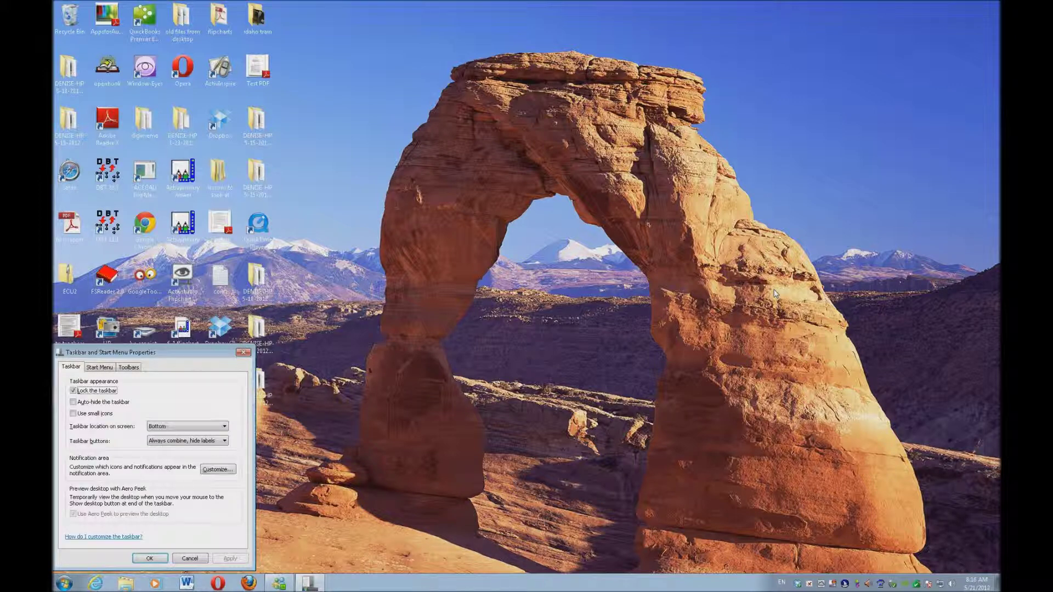
pyautogui.press('Tab')
pyautogui.press('Tab')
# Turn on 'Always show all icons and notifications on the taskbar' and close both settings windows
pyautogui.press('Return')
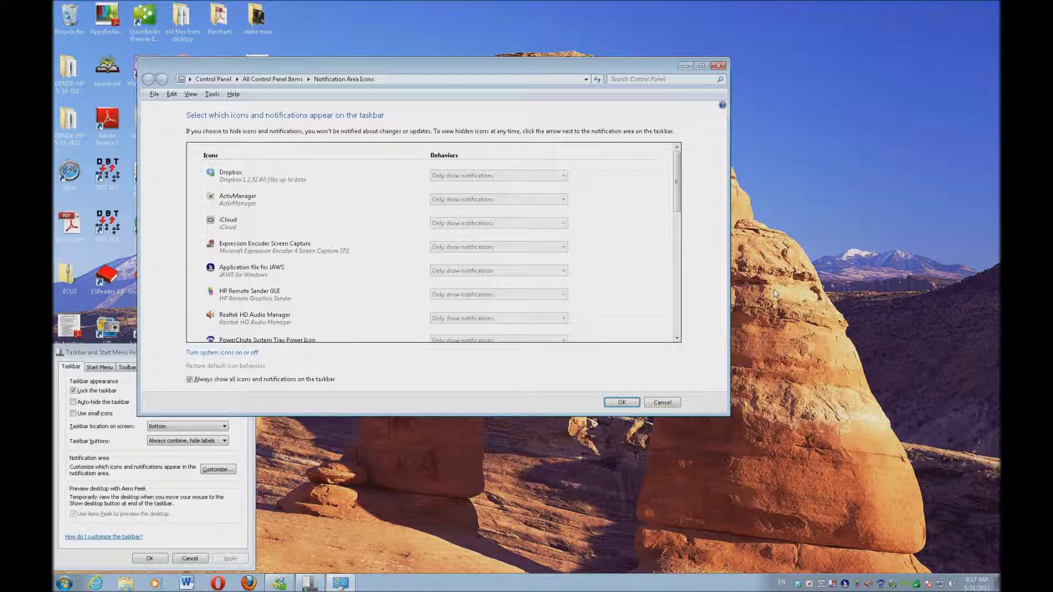
pyautogui.press('space')
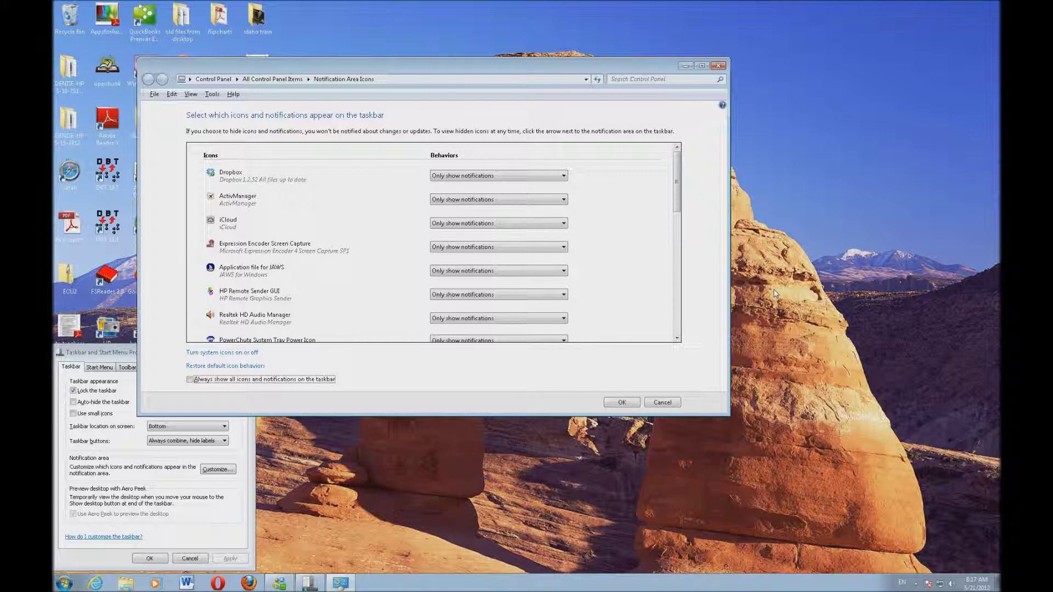
pyautogui.press('space')
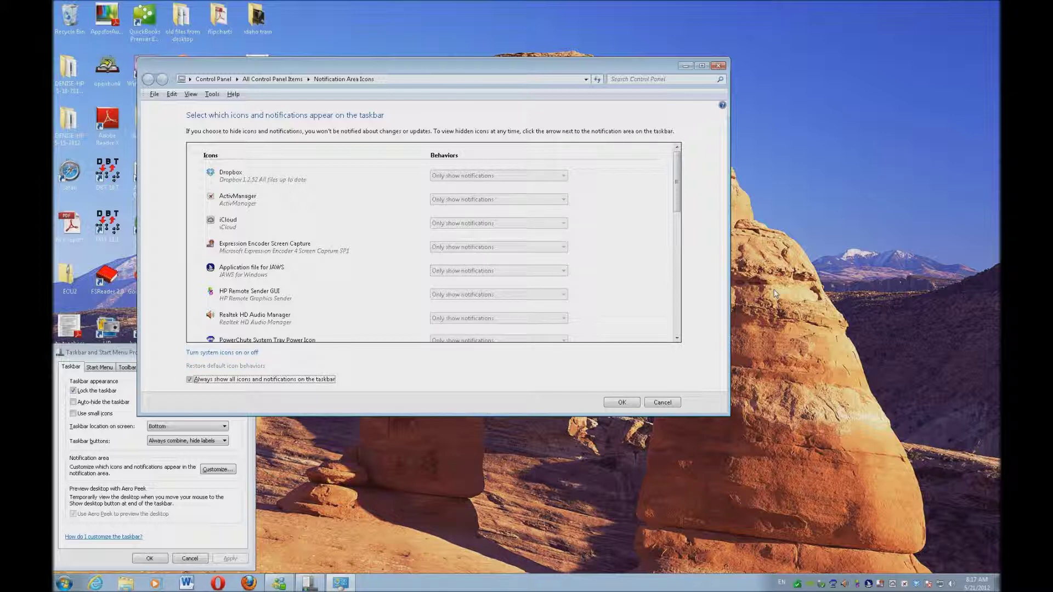
pyautogui.press('Tab')
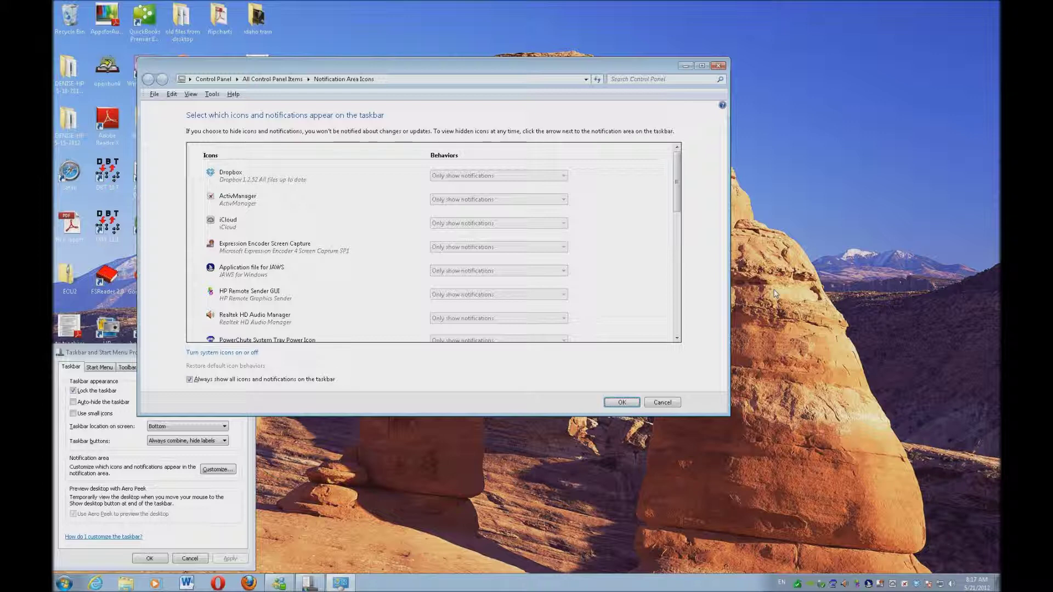
pyautogui.press('Return')
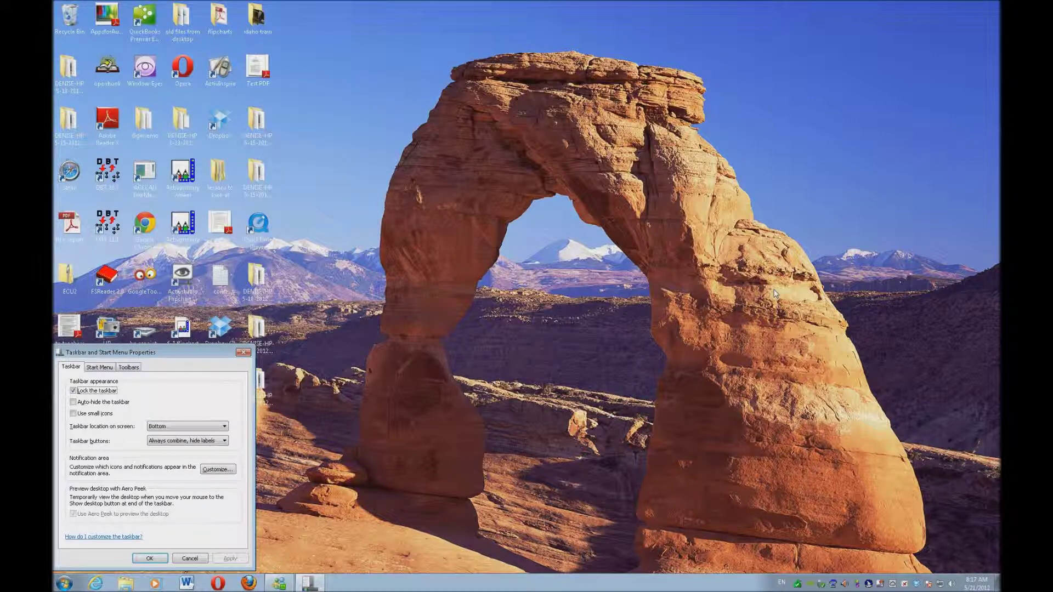
pyautogui.press('Return')
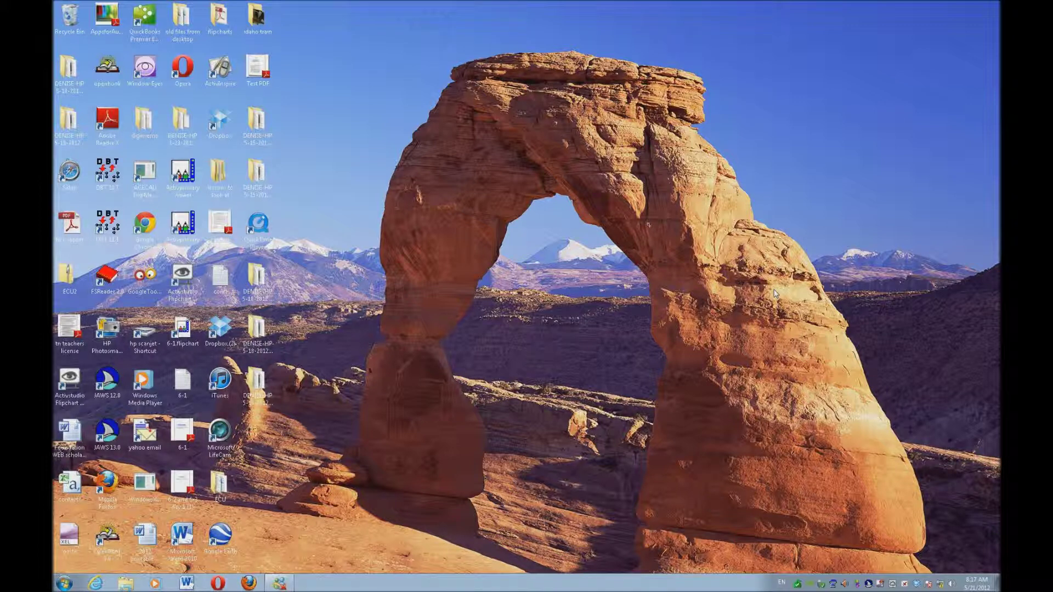
# Open JAWS Basic Settings from the tray icon's Options submenu
pyautogui.rightClick(797, 584)
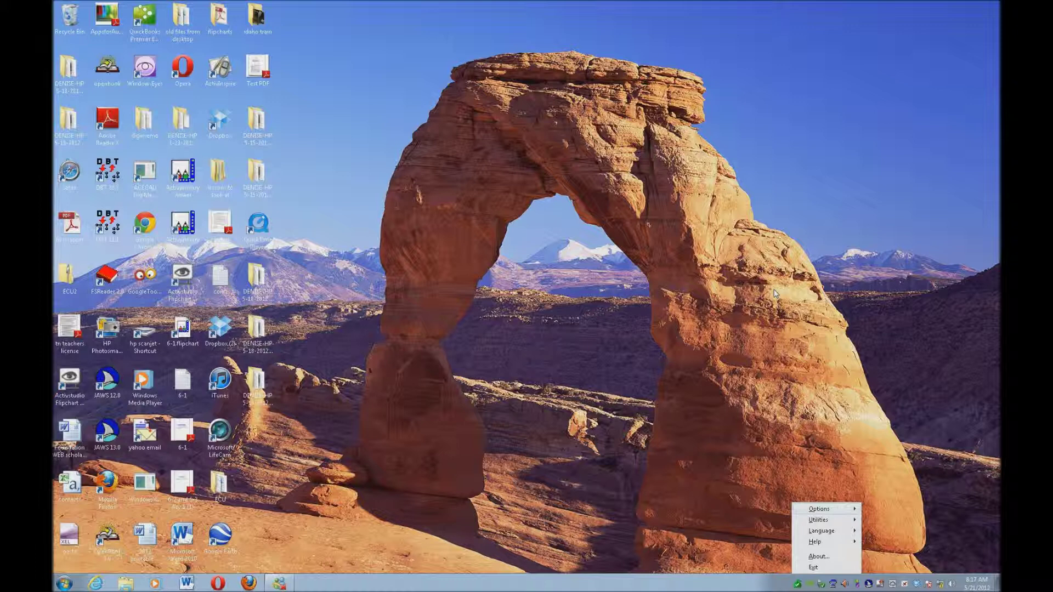
pyautogui.press('Right')
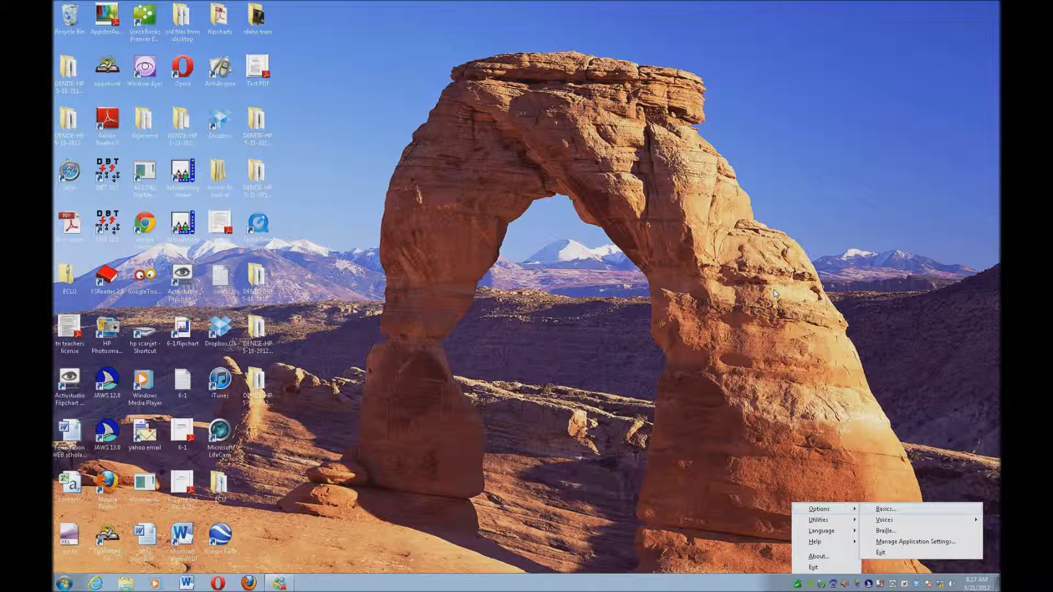
pyautogui.press('Return')
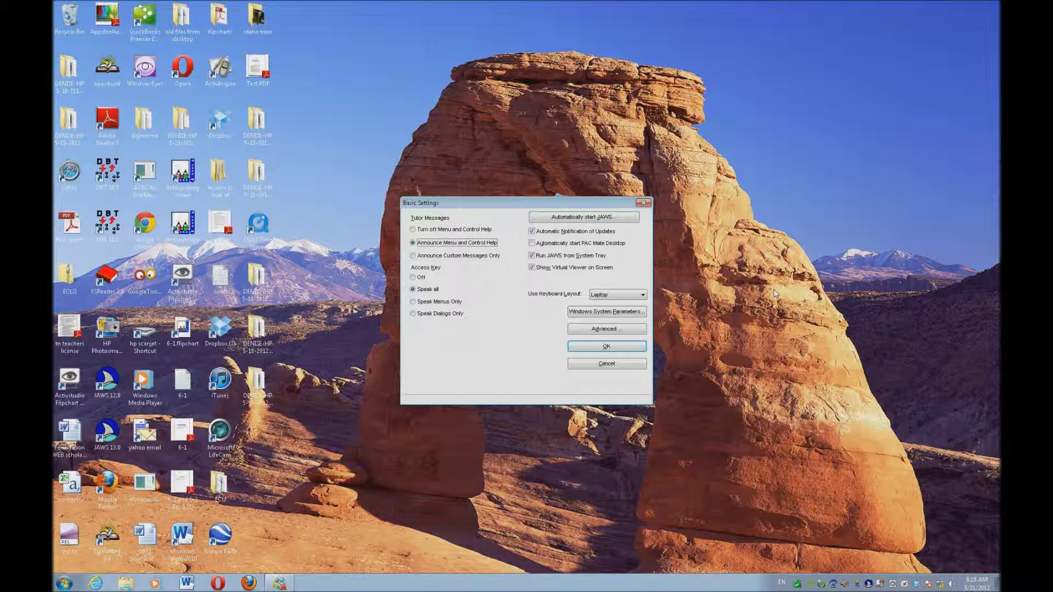
pyautogui.press('Tab')
# Enable 'Run JAWS from System Tray', keep the Laptop keyboard layout, and save Basic Settings
pyautogui.press('space')
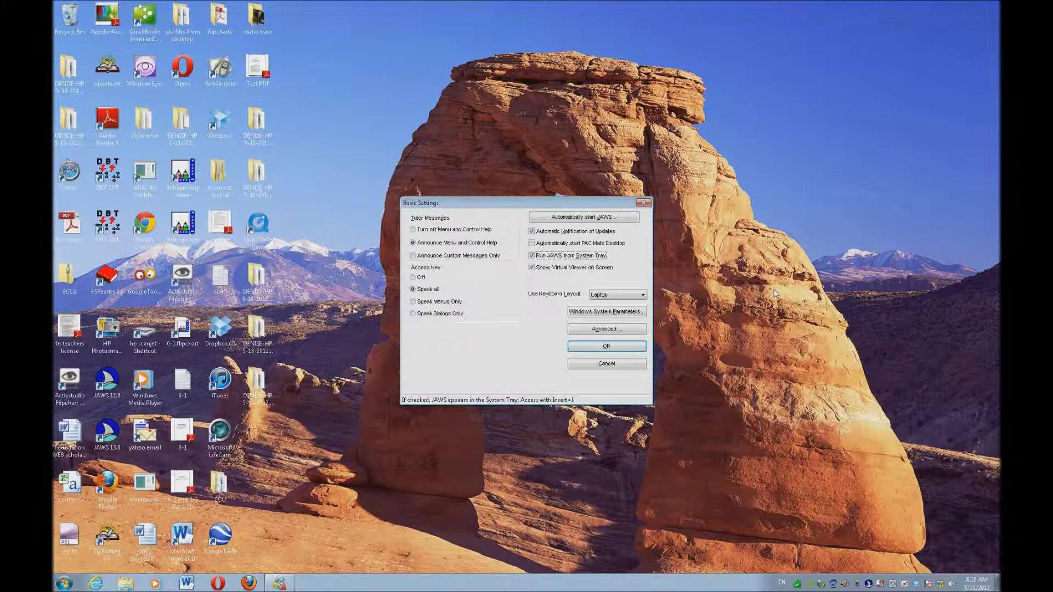
pyautogui.press('Tab')
pyautogui.press('Tab')
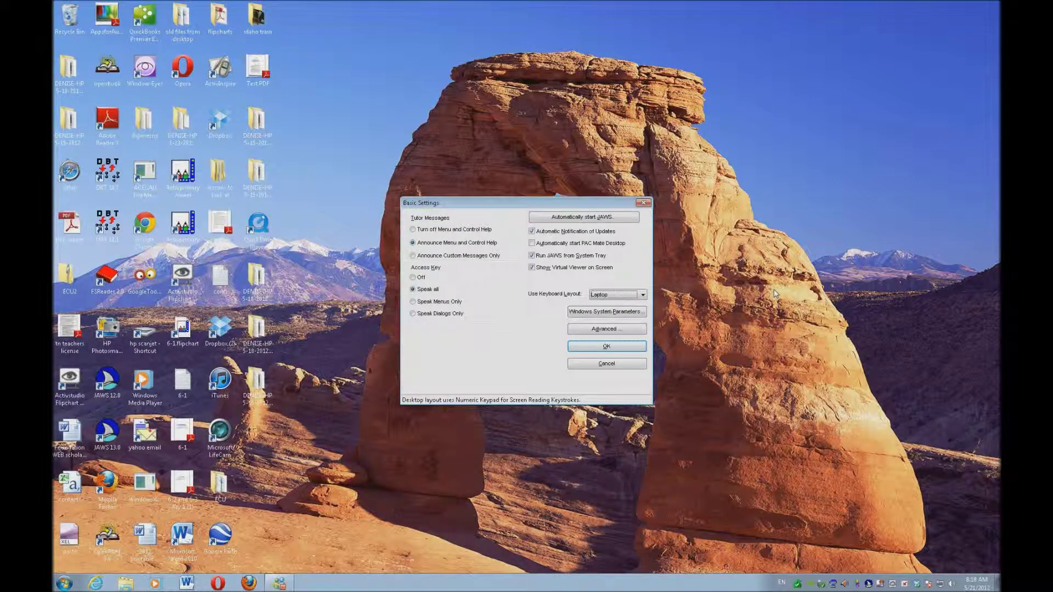
pyautogui.press('Return')
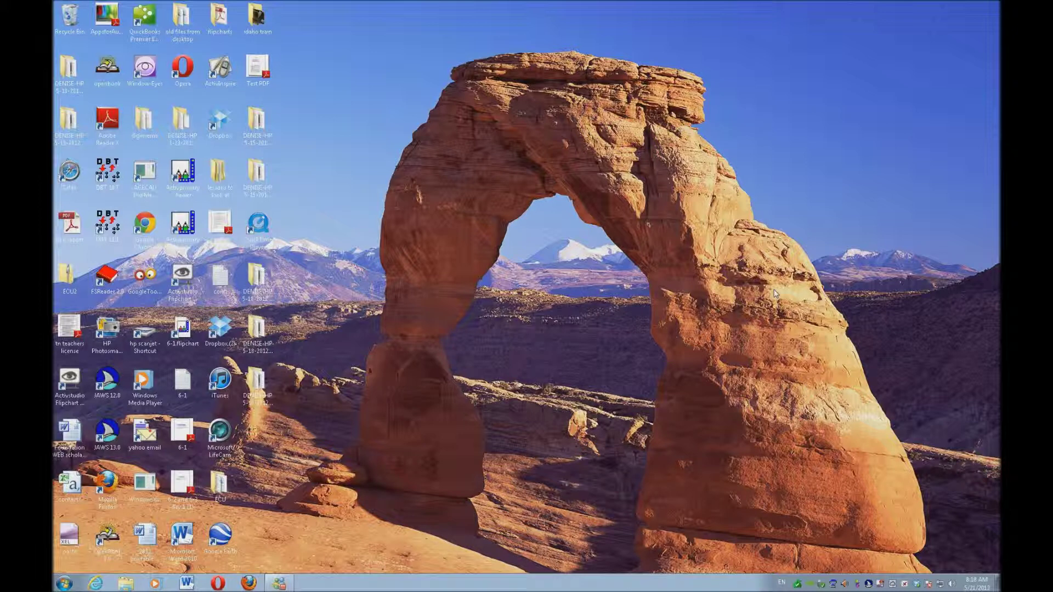